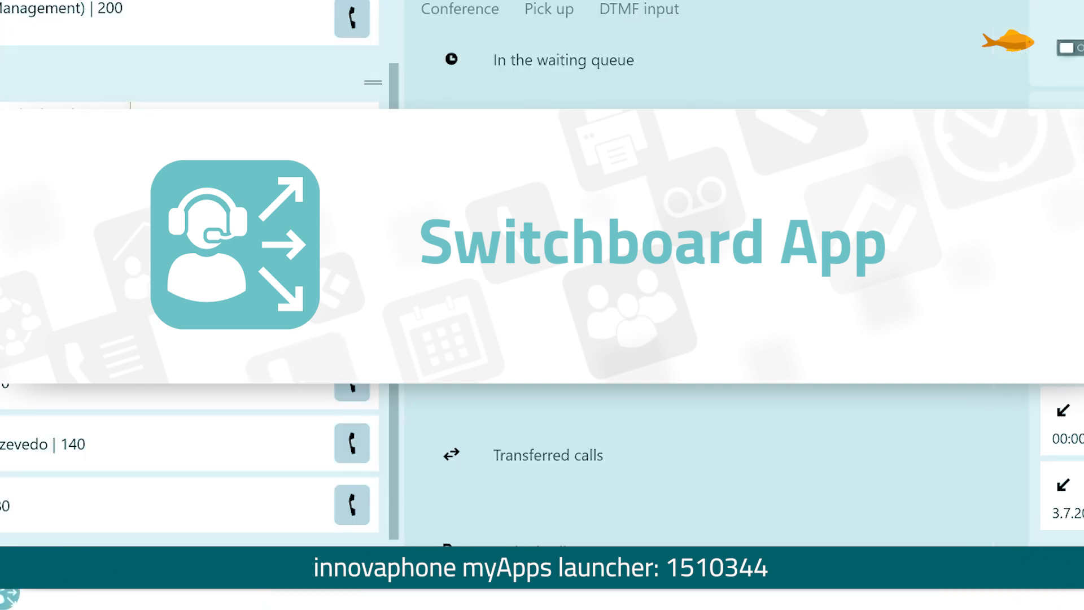
Step: Open the Switchboard app and choose the Softphone as the phone device
left_click(353, 443)
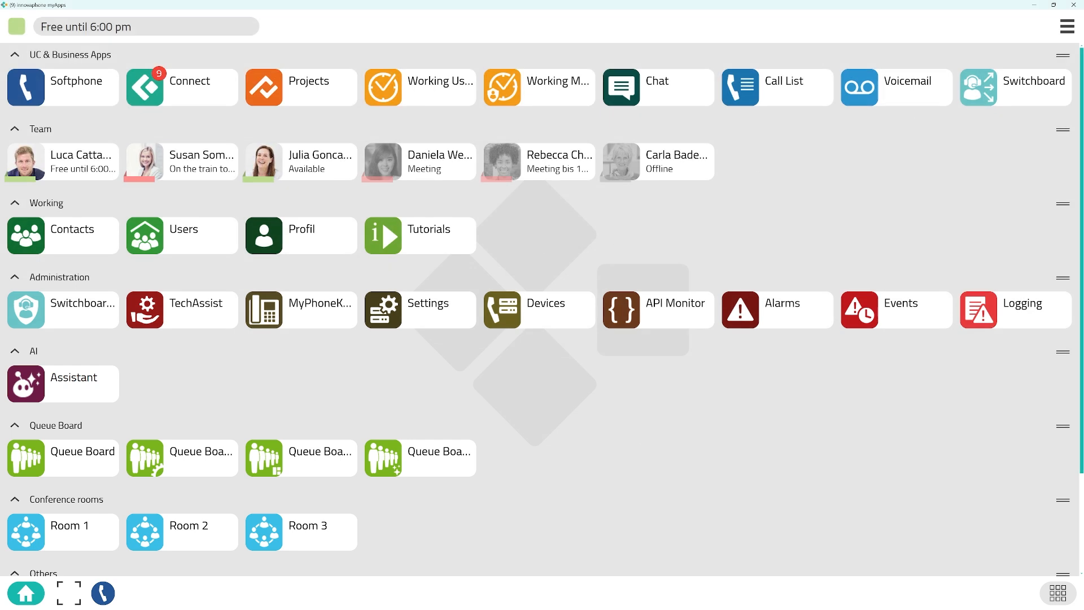
left_click(999, 92)
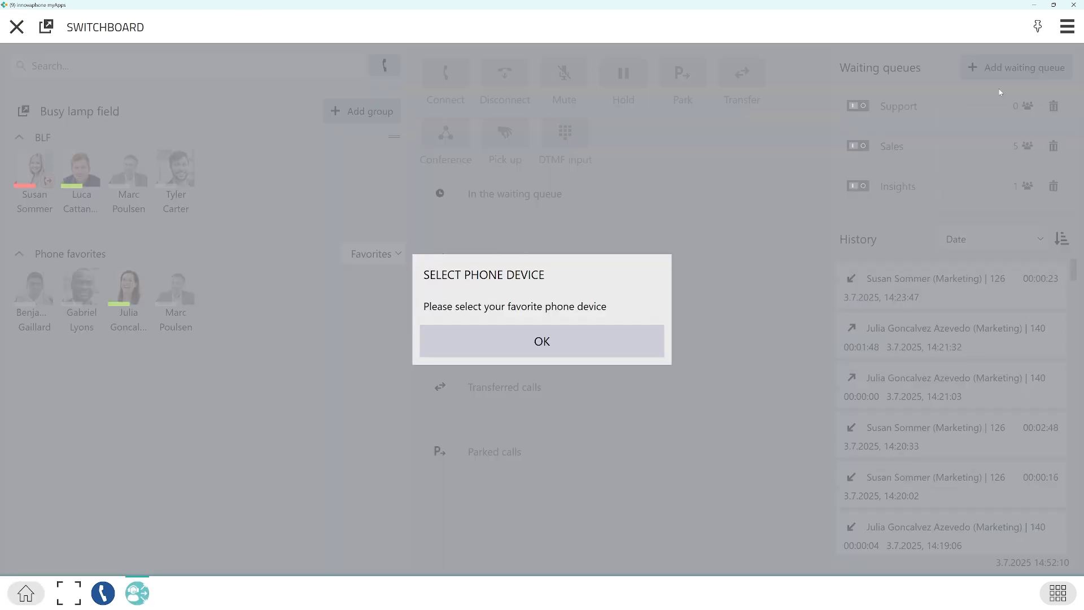
left_click(634, 338)
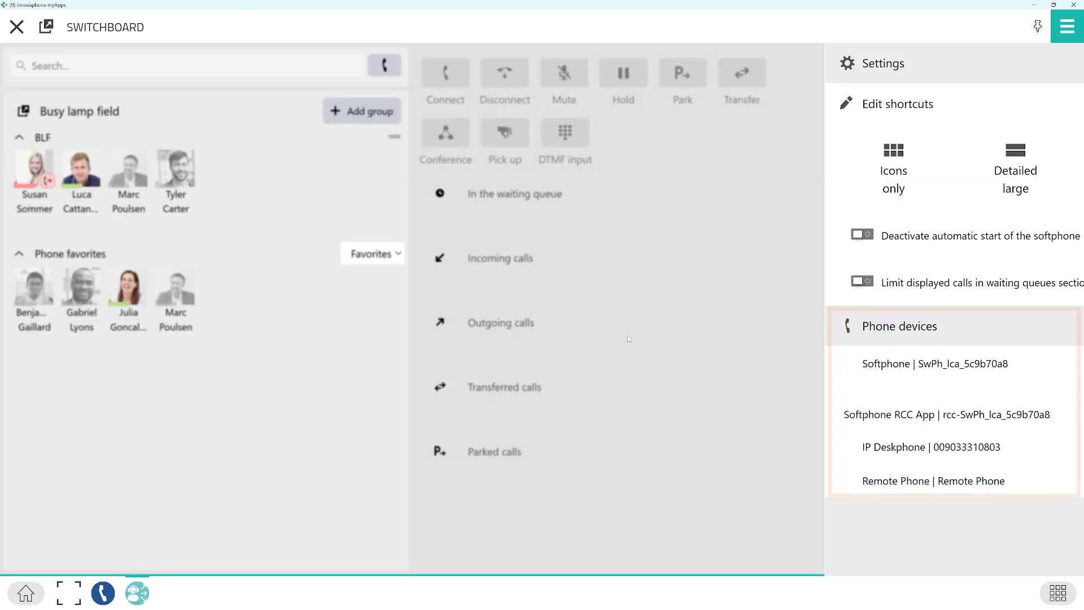
left_click(888, 363)
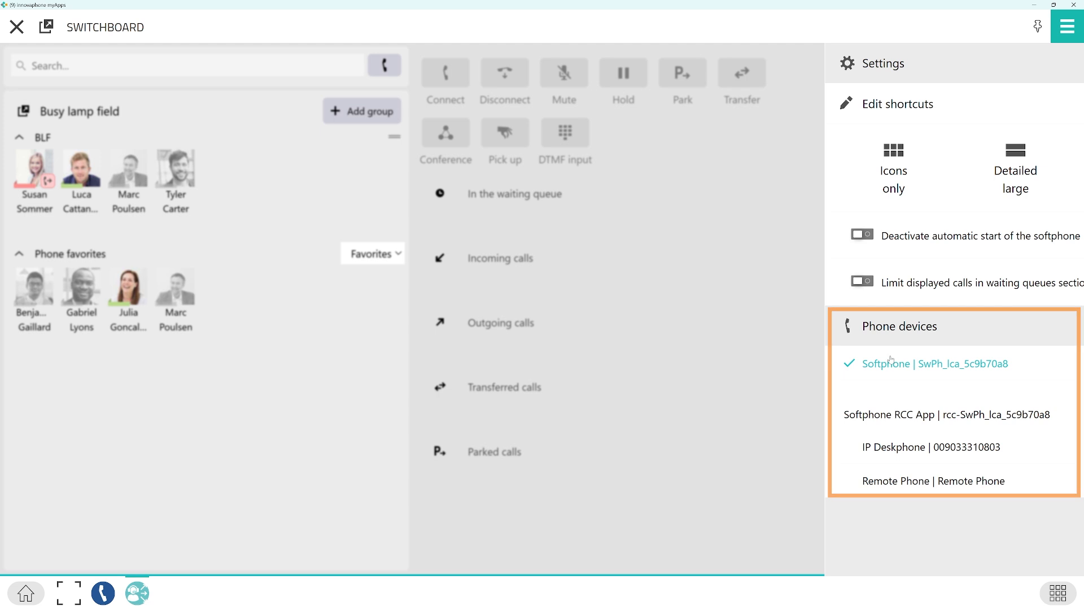
Step: Set the contact display to Detailed large and view the keyboard shortcut settings
left_click(1014, 164)
left_click(938, 105)
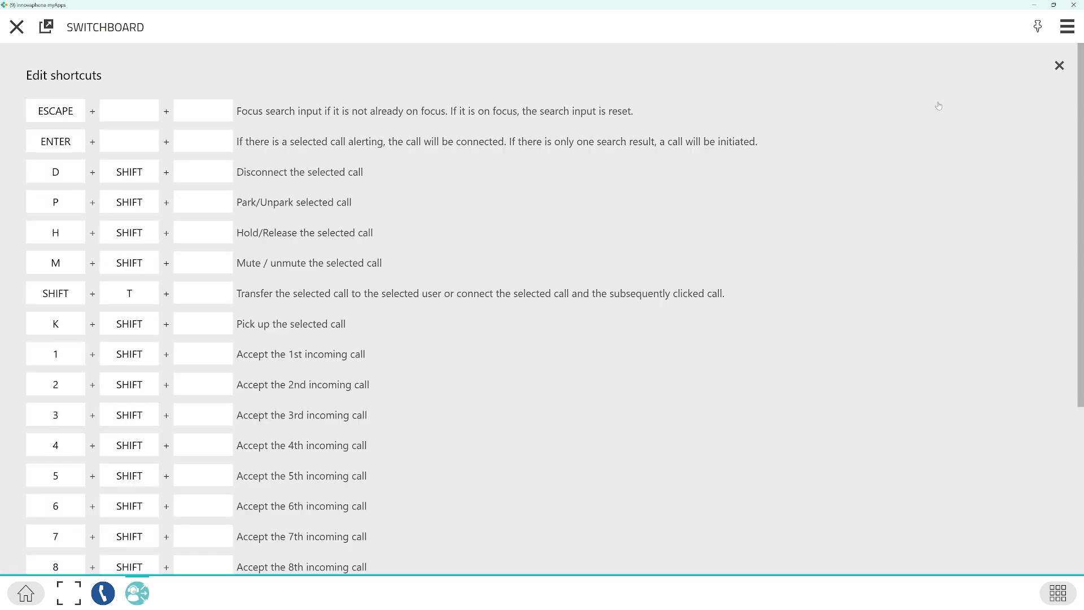
left_click(1058, 65)
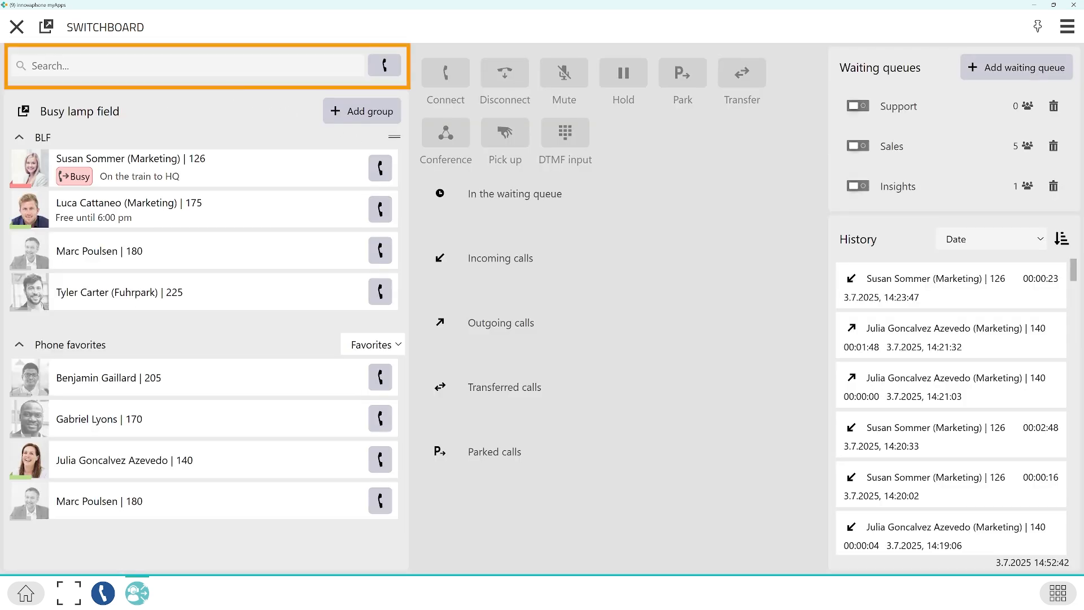
Step: Search for the Management contact by first name and add that contact to the BLF group
left_click(187, 65)
type("denn")
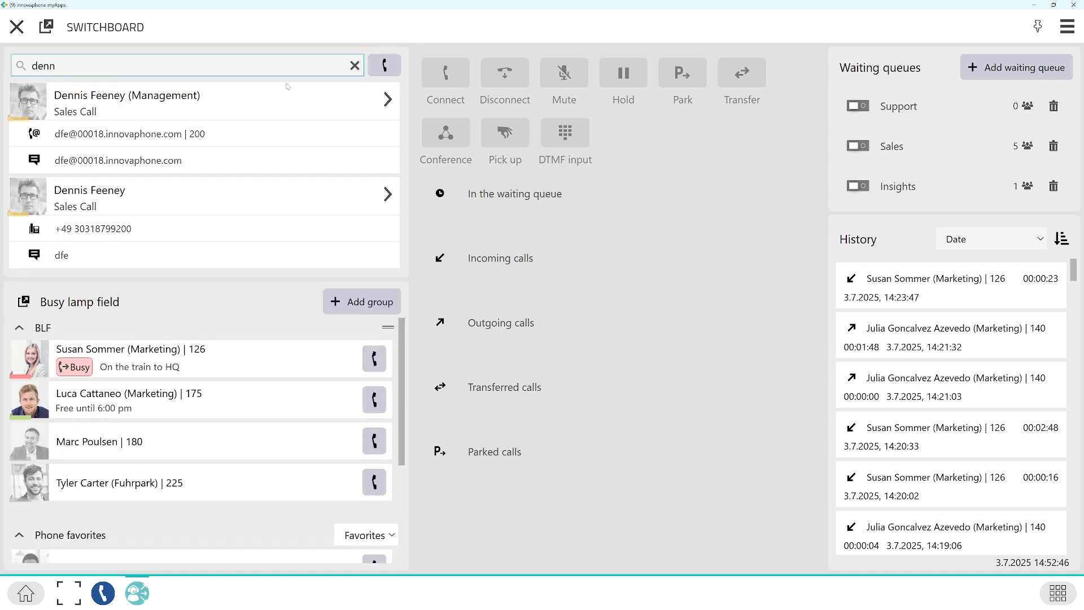
left_click(390, 100)
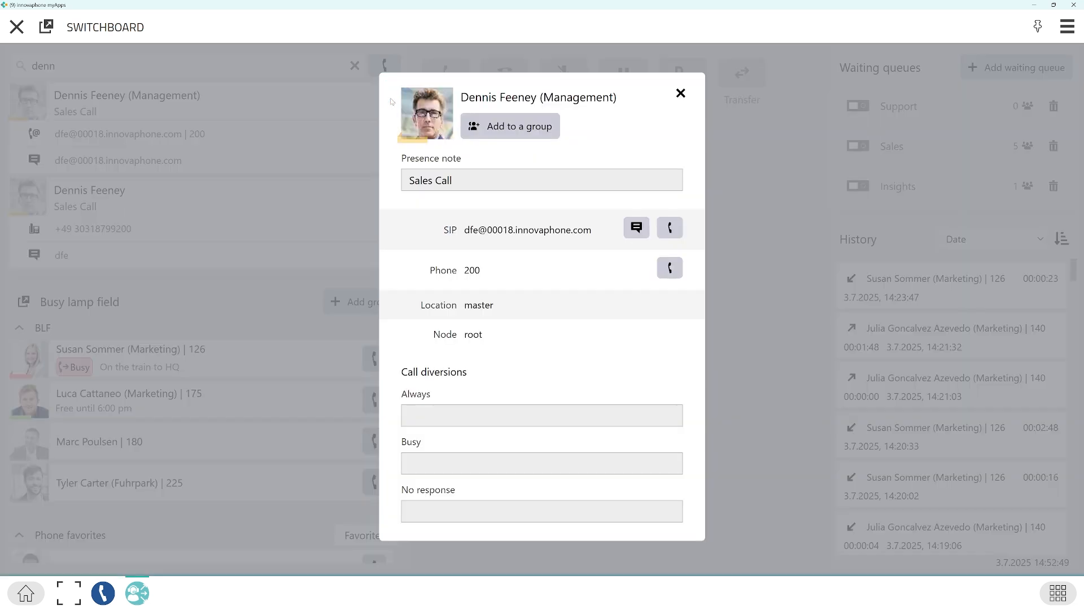
left_click(499, 130)
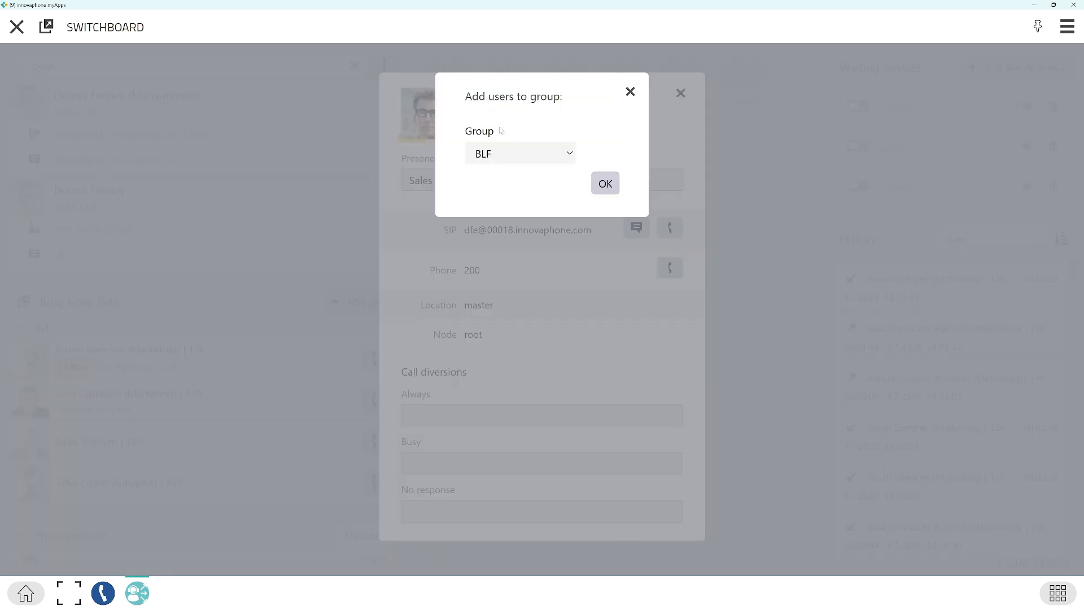
left_click(608, 185)
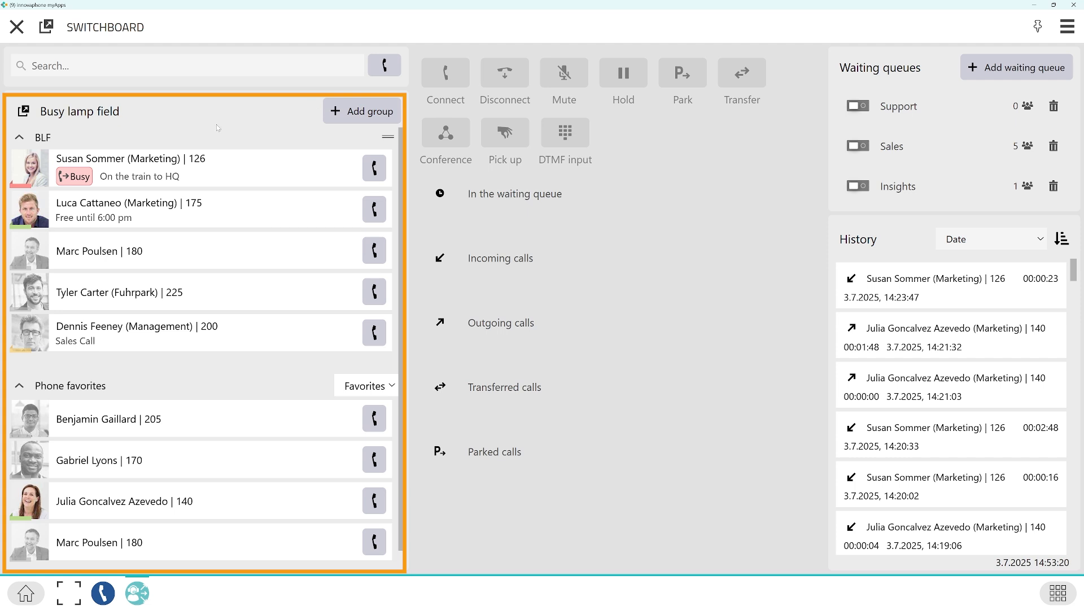
Step: Expand the first Marketing contact in the BLF group to view its available actions and collapse it again
mouse_move(81, 178)
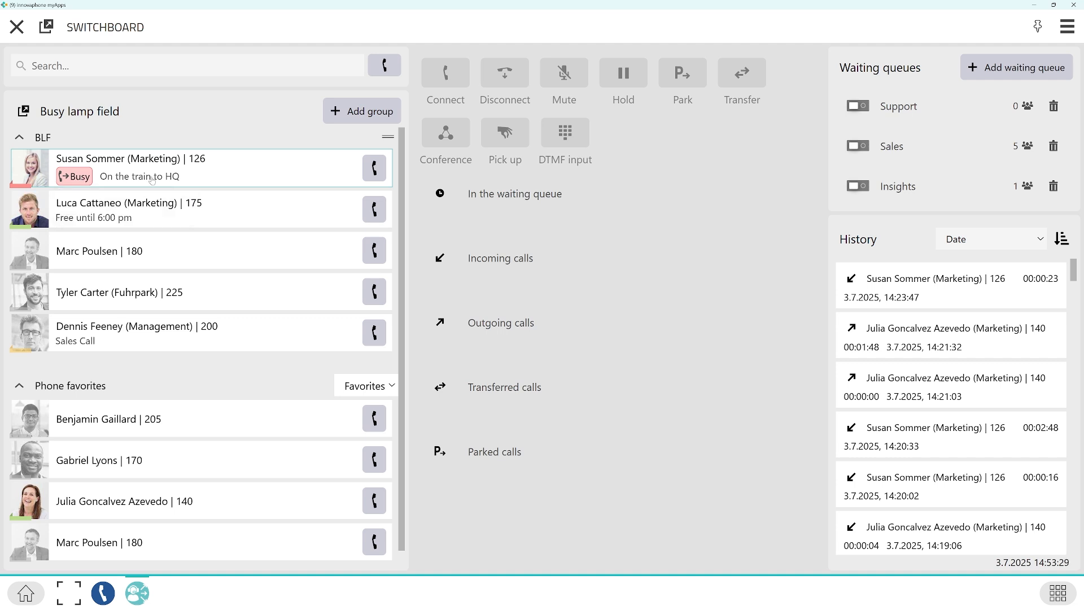
left_click(217, 178)
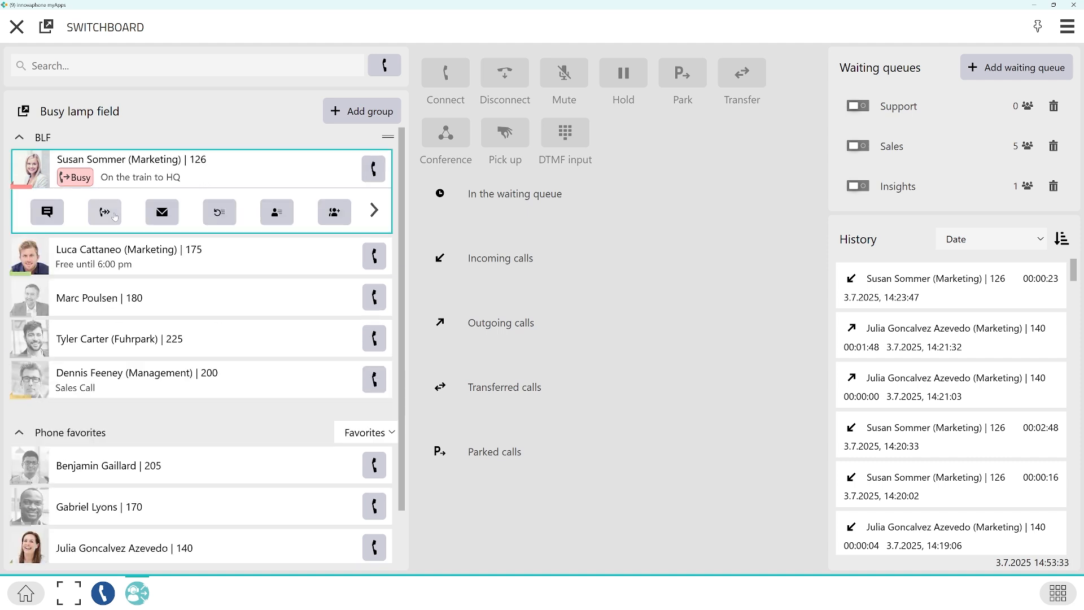
left_click(225, 178)
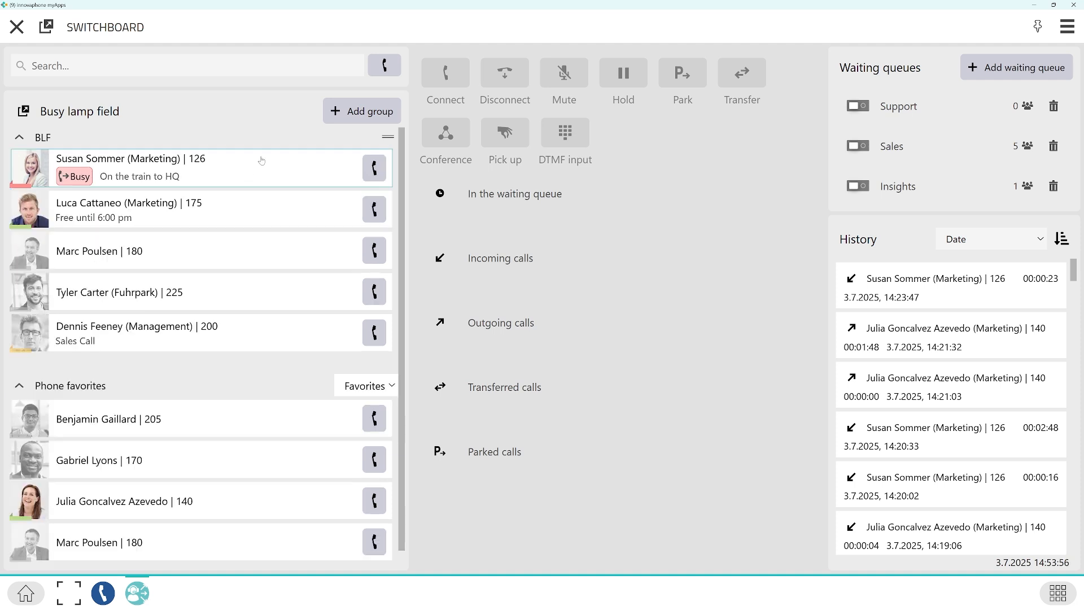
Step: Add a busy lamp field group named Marketing and move the two Marketing contacts from BLF into it
left_click(344, 113)
type("Marketing")
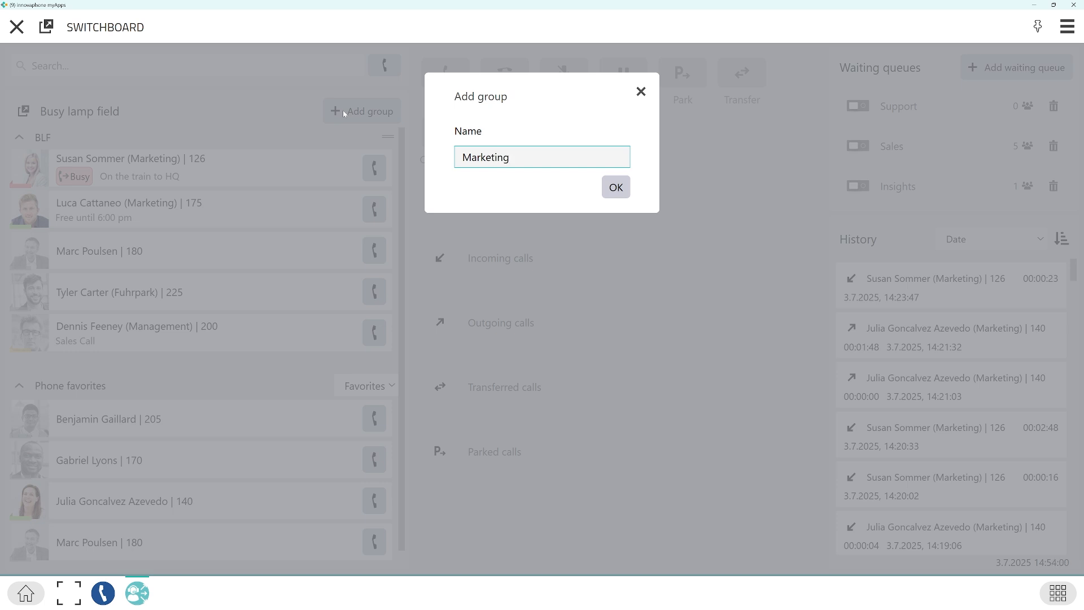
left_click(621, 189)
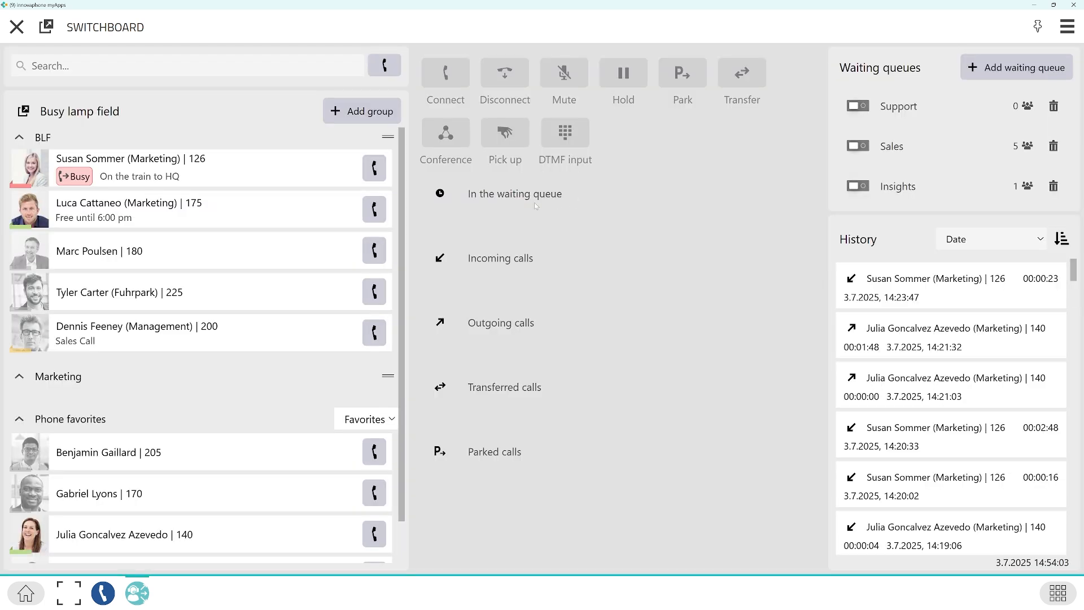
left_click_drag(271, 209, 265, 383)
left_click_drag(267, 176, 273, 350)
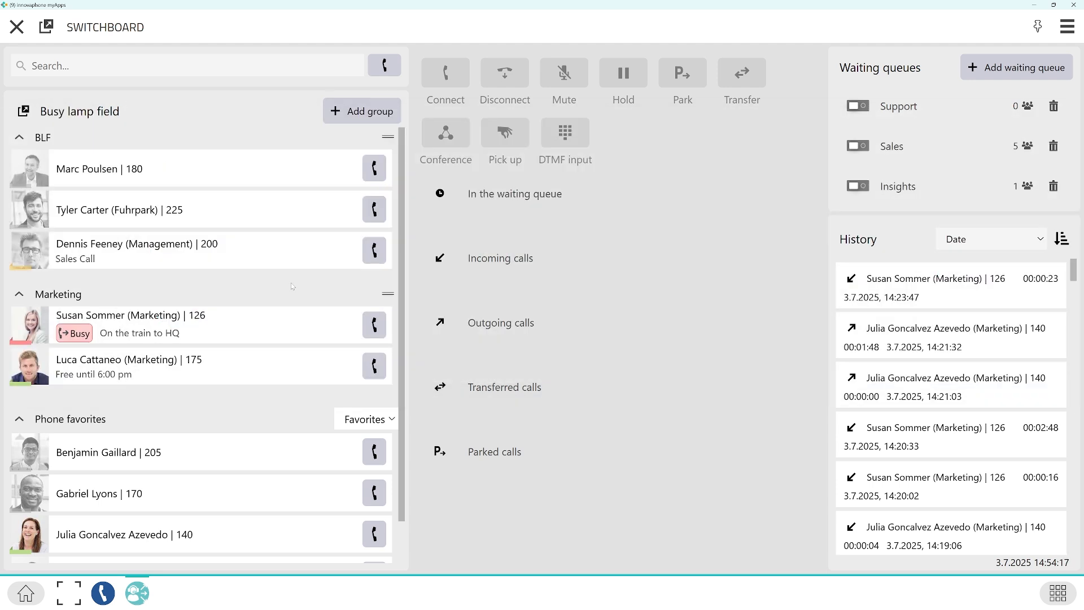
Step: Open the busy lamp field in a separate window and return to the docked view
left_click(22, 112)
left_click(457, 19)
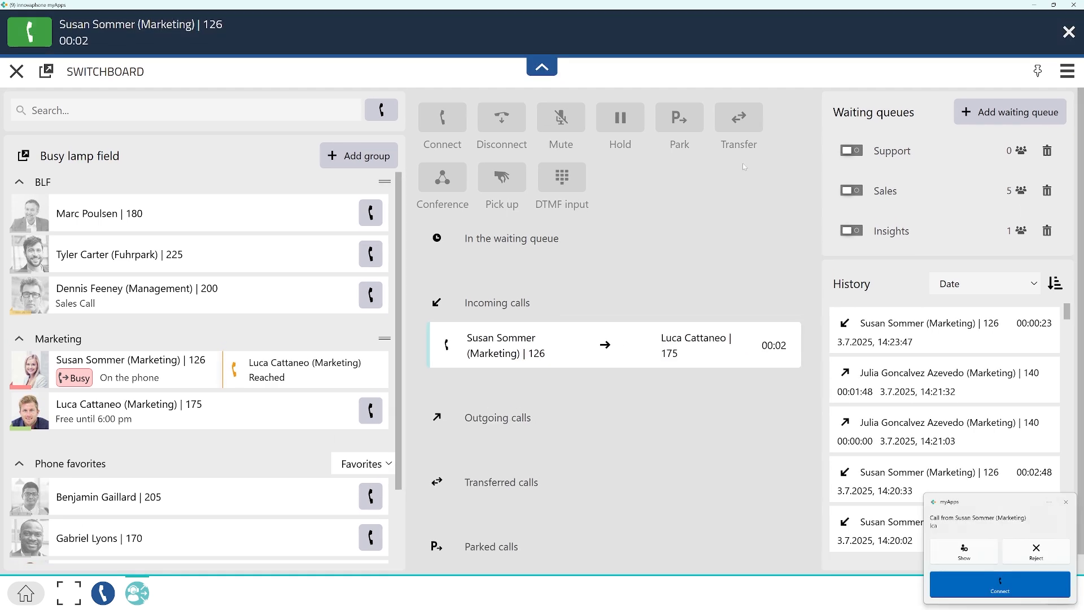
Step: Transfer the ringing incoming call to the available contact in the phone favorites
left_click(639, 340)
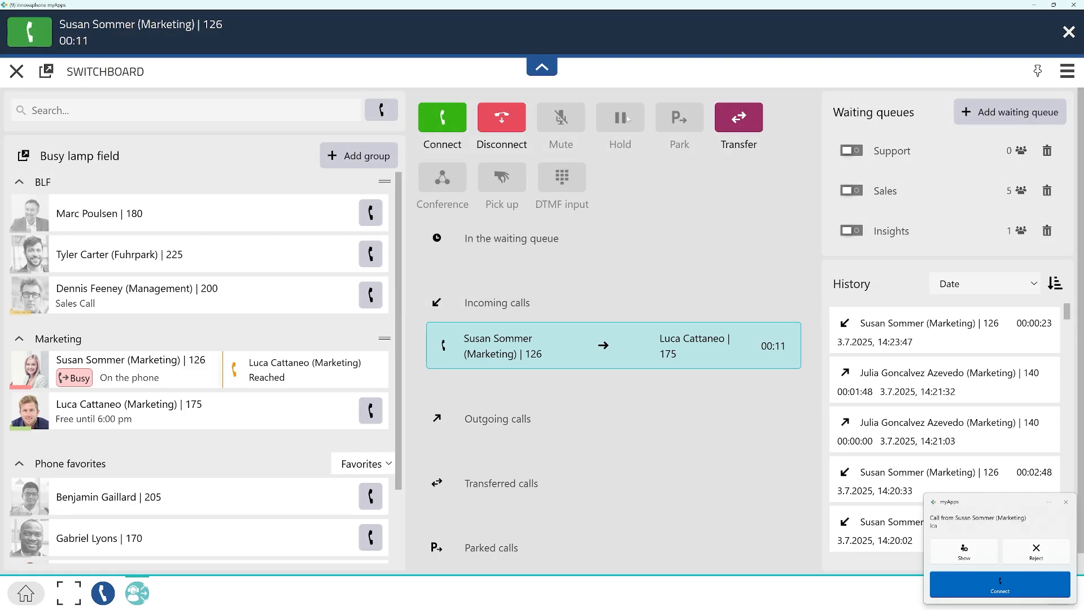
left_click(738, 119)
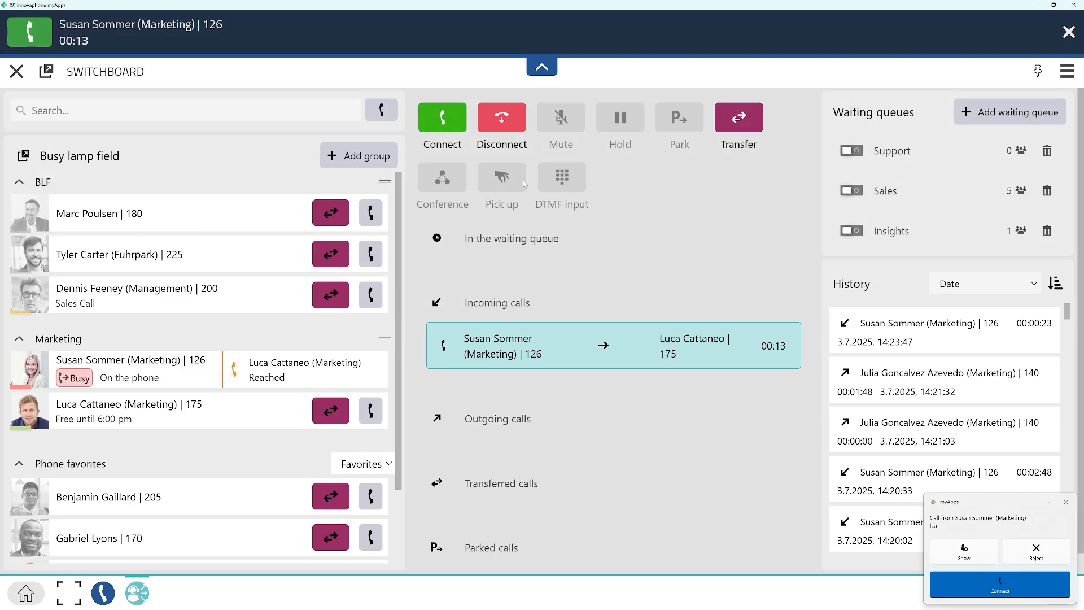
scroll(350, 328, "down", 3)
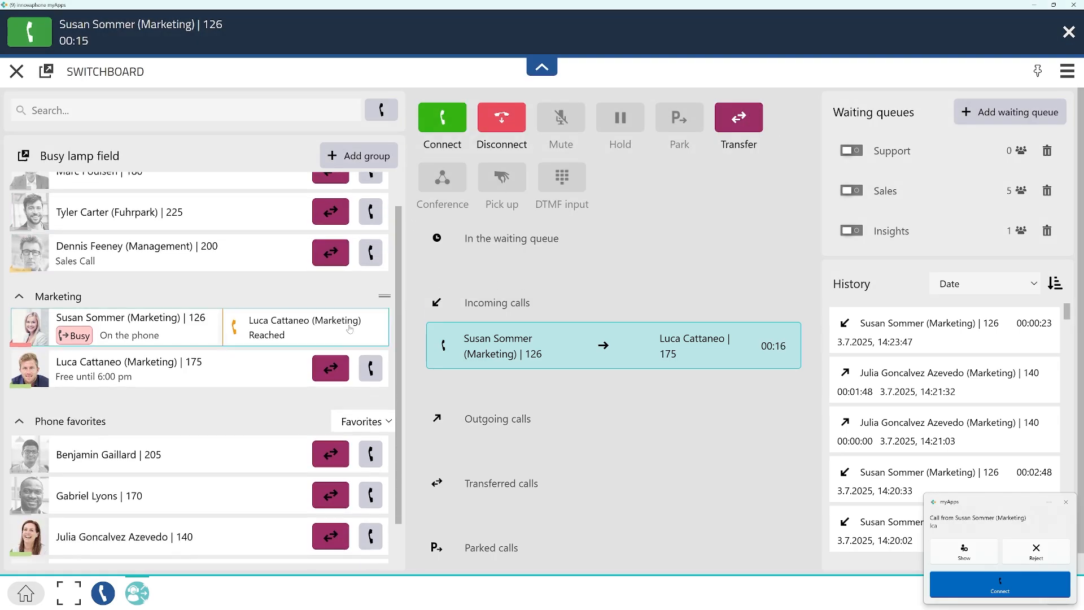
left_click(331, 494)
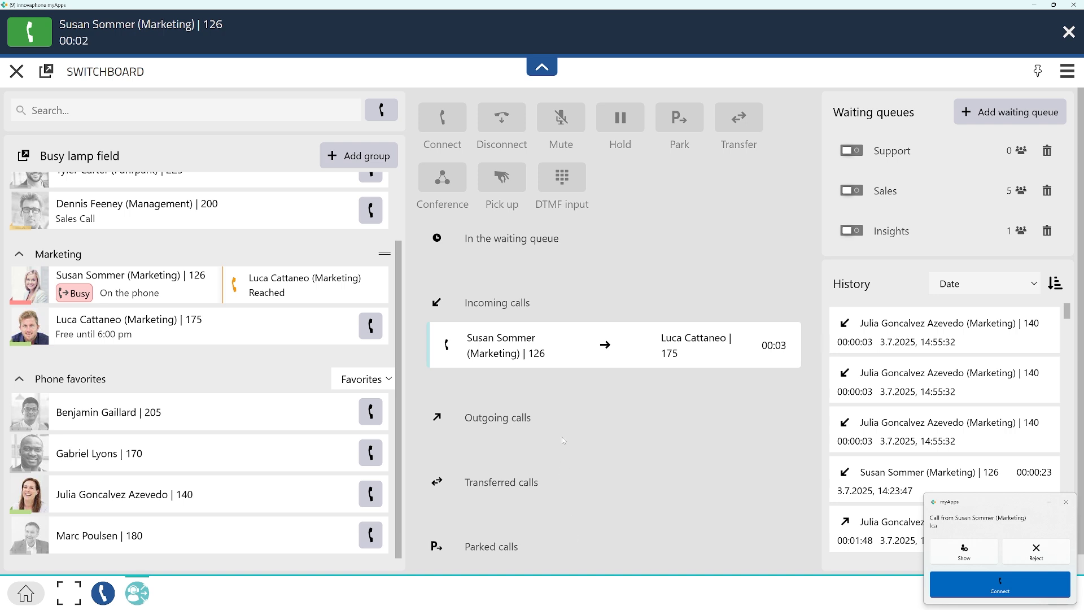
Step: Answer the new incoming call, put it on hold and retrieve it
left_click(532, 344)
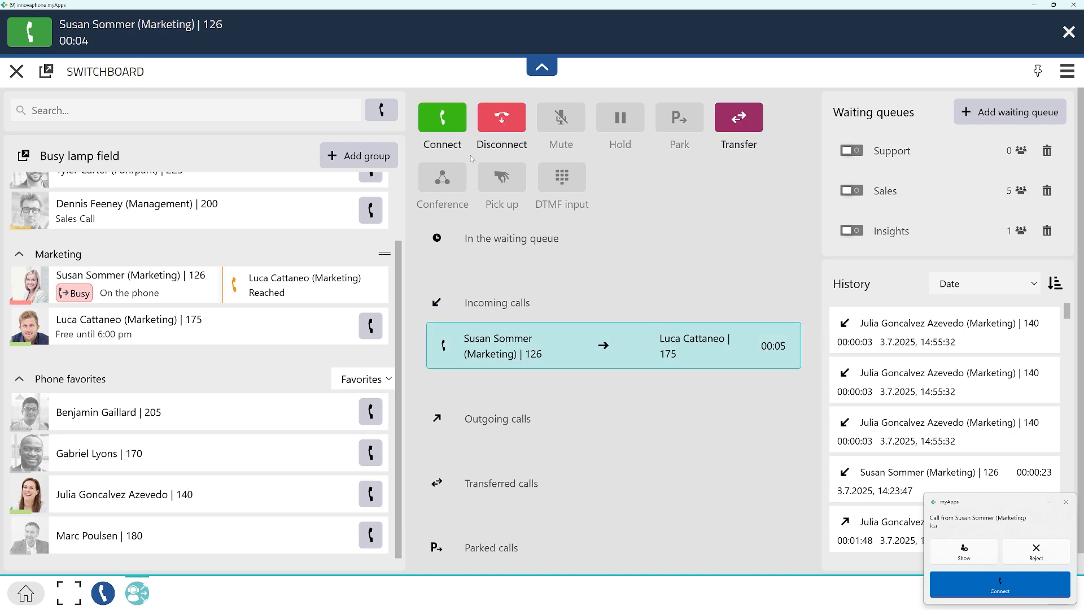
left_click(438, 118)
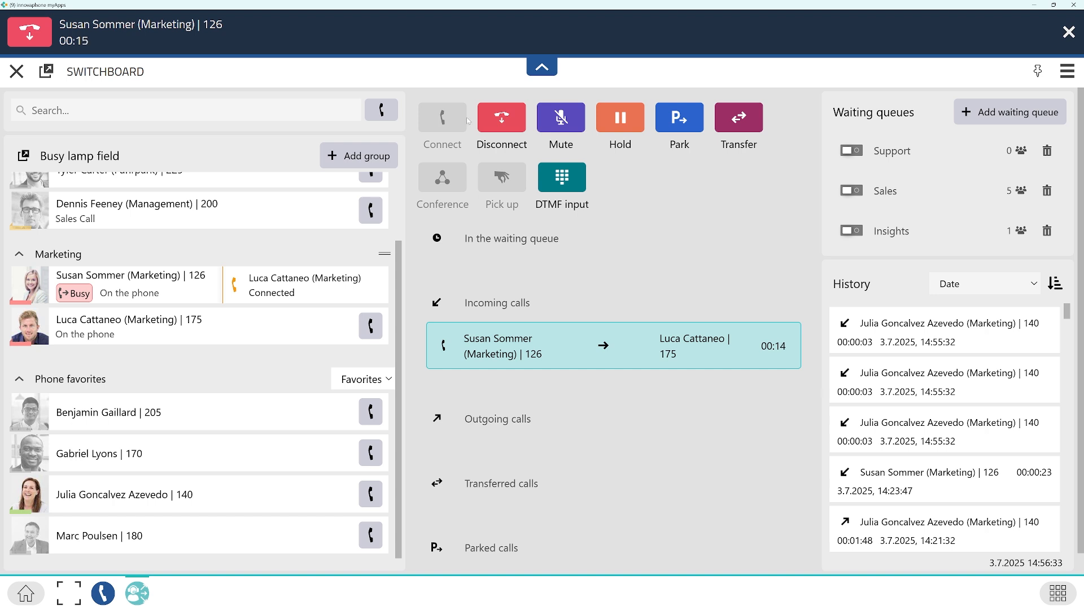
left_click(606, 117)
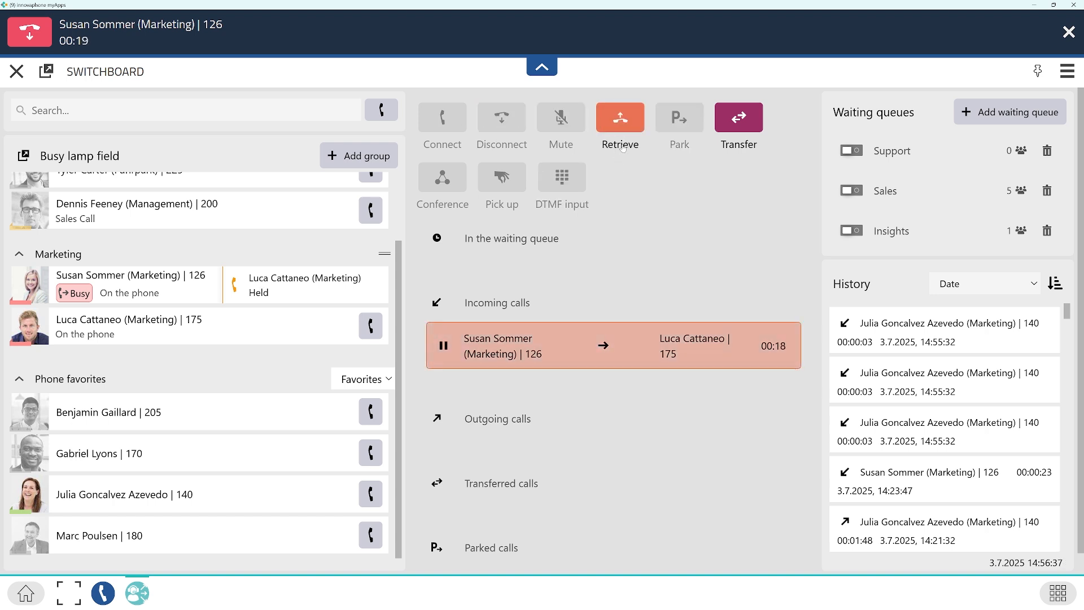
left_click(626, 122)
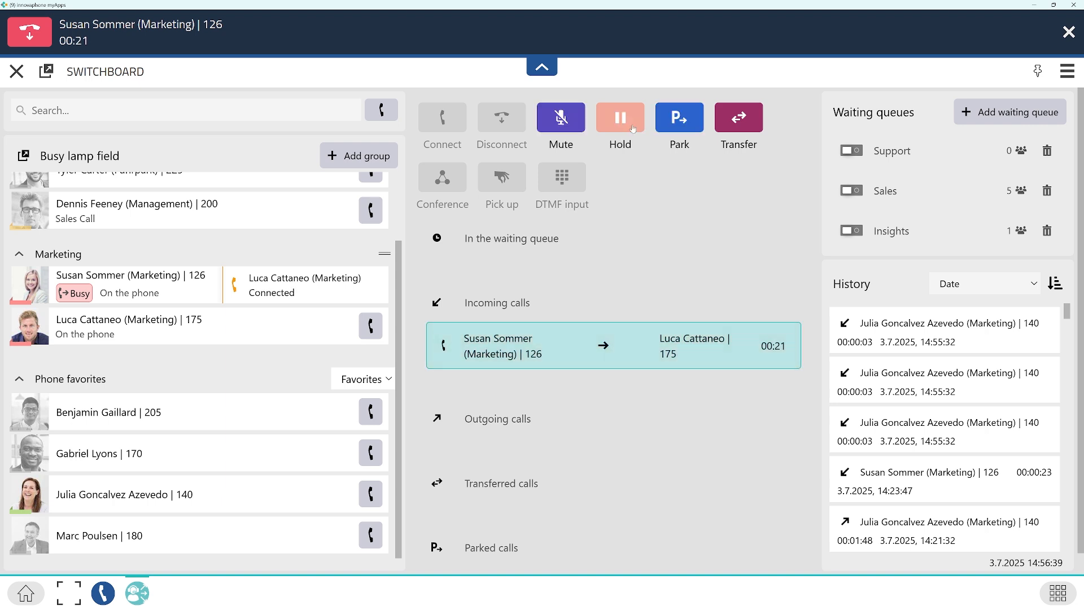
Step: Park and unpark the connected call, and mute it once it is reconnected
left_click(678, 124)
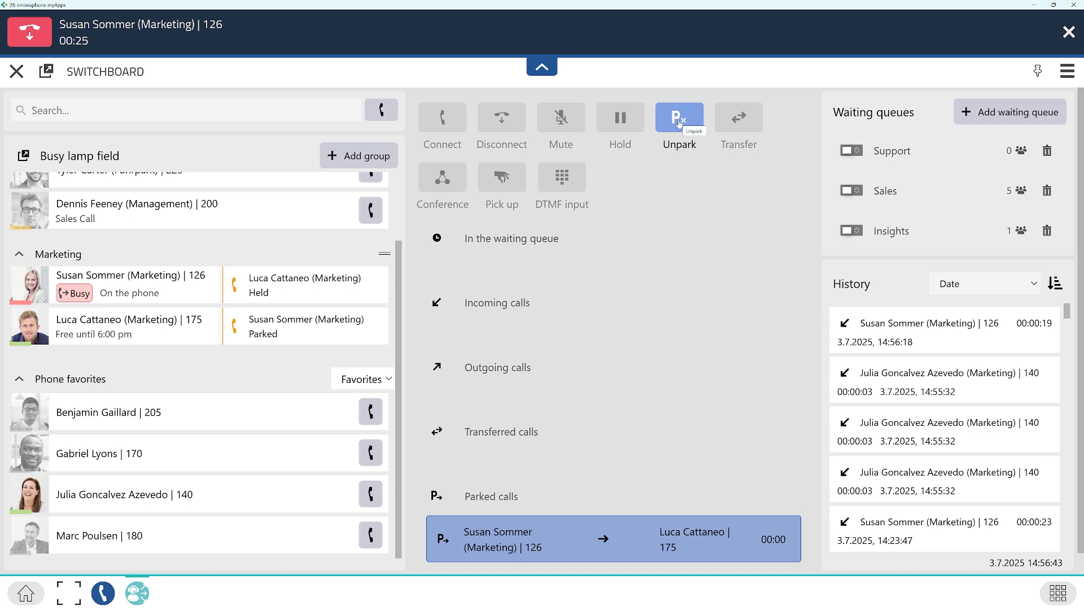
left_click(679, 124)
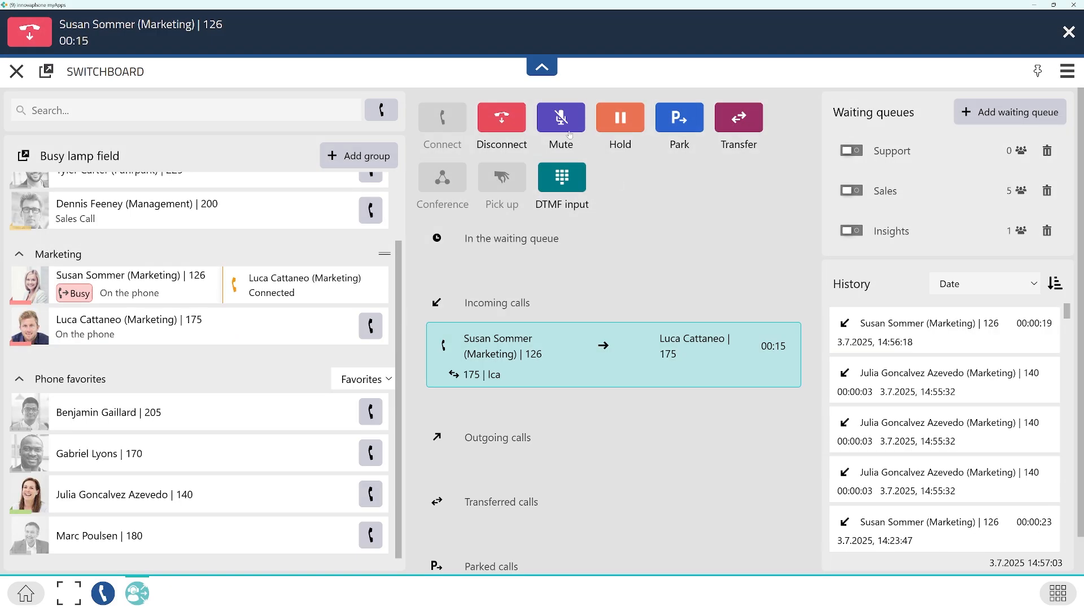
left_click(569, 130)
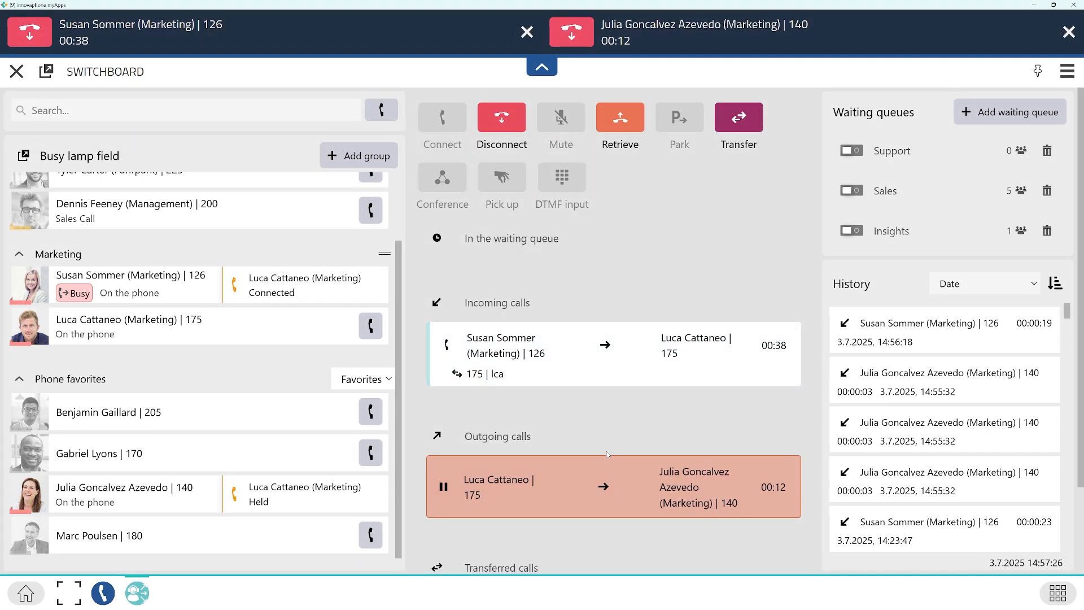
Step: Retrieve the held outgoing call and join it with the held incoming call in a conference
left_click(613, 367)
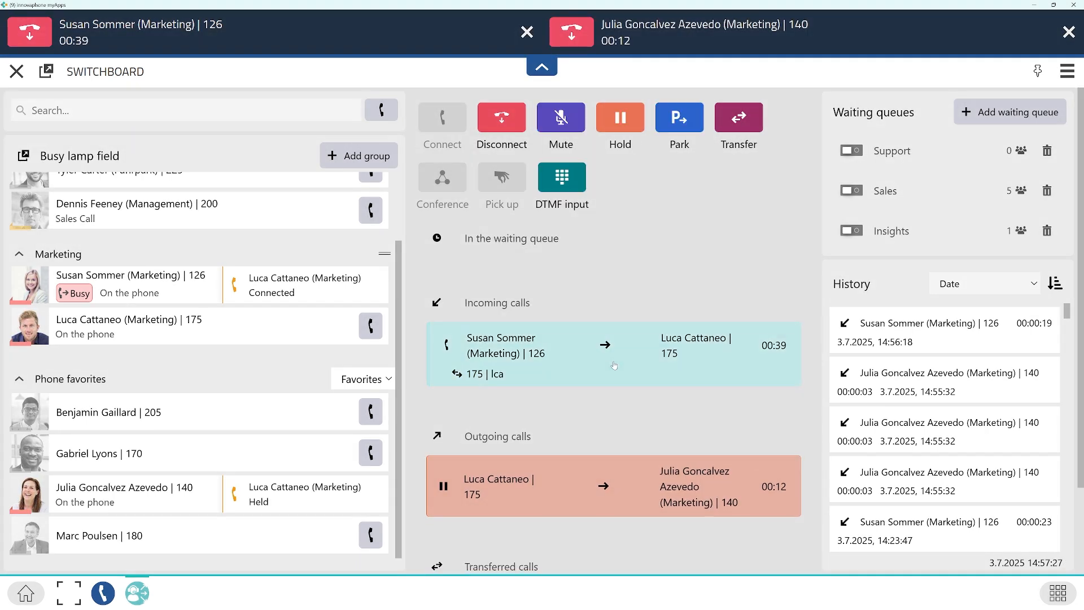
left_click(613, 477)
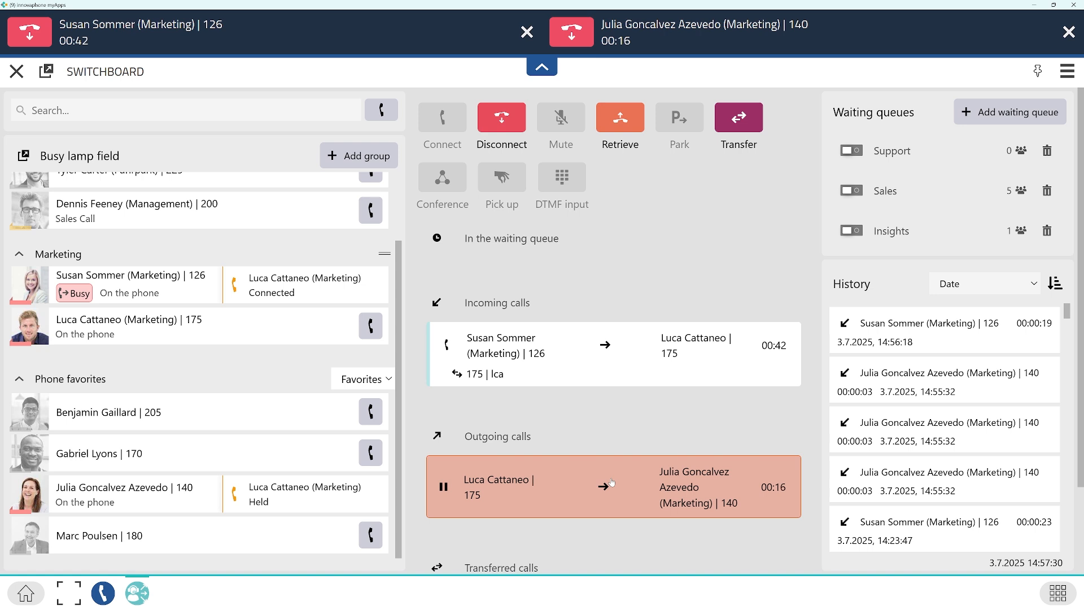
left_click(620, 117)
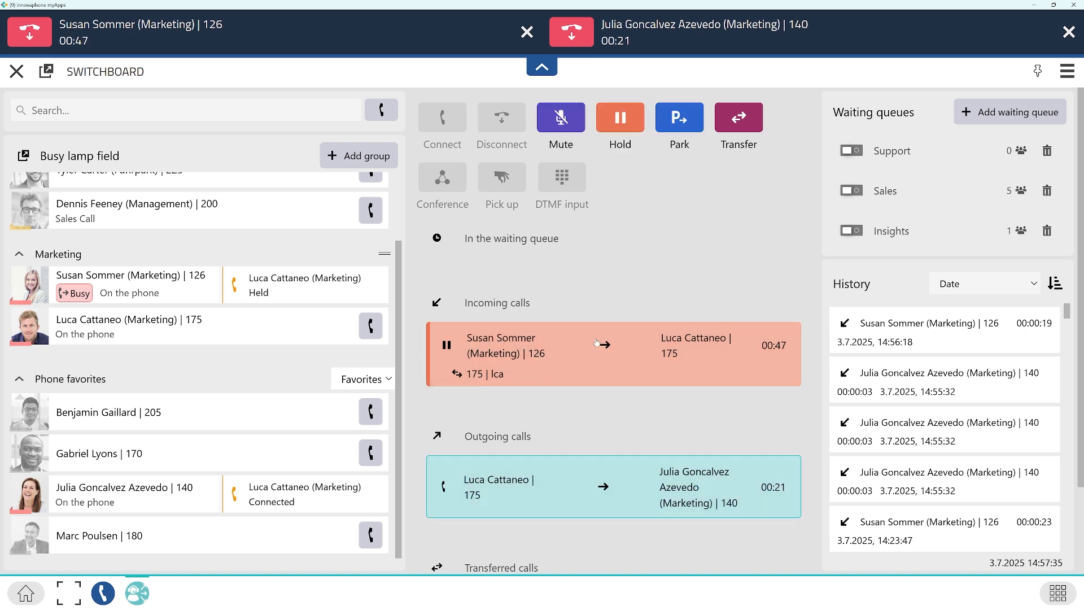
left_click(596, 343)
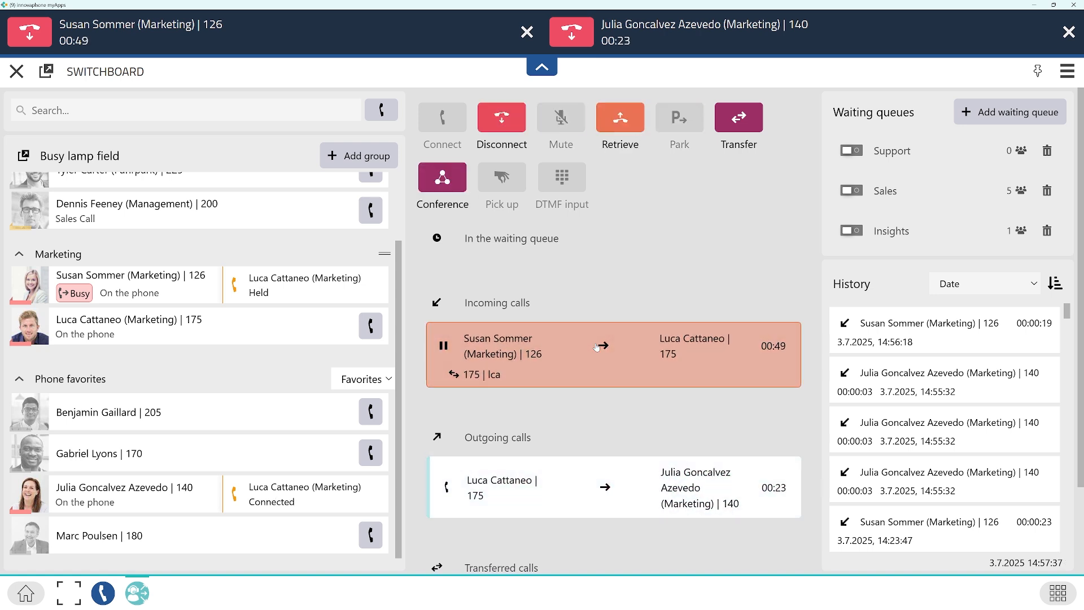
left_click(450, 188)
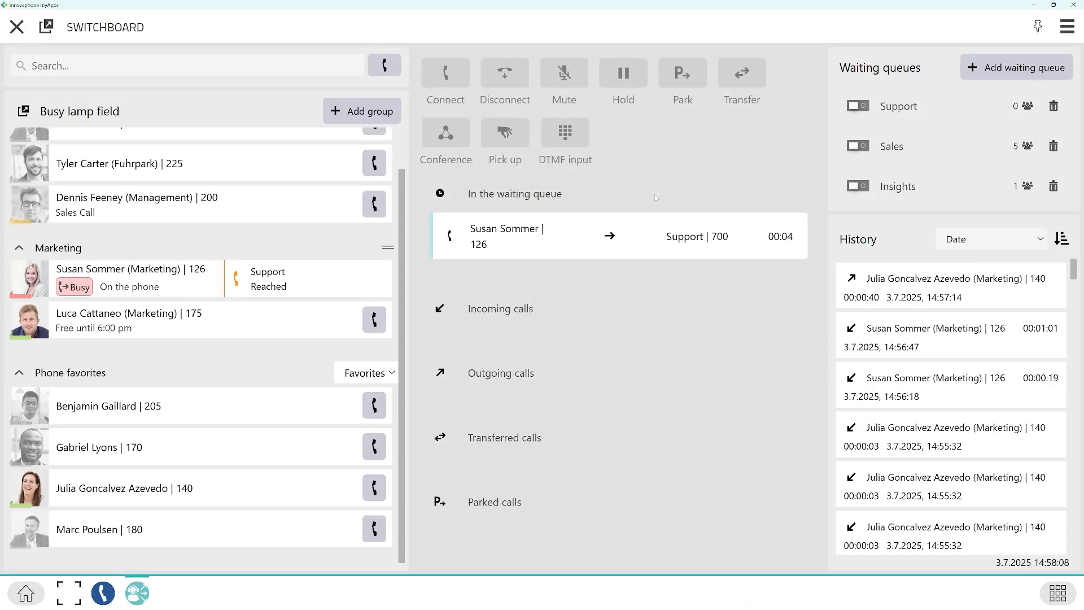
Step: Pick up the call waiting in the Support queue and answer it from the incoming calls
left_click(652, 229)
left_click(505, 136)
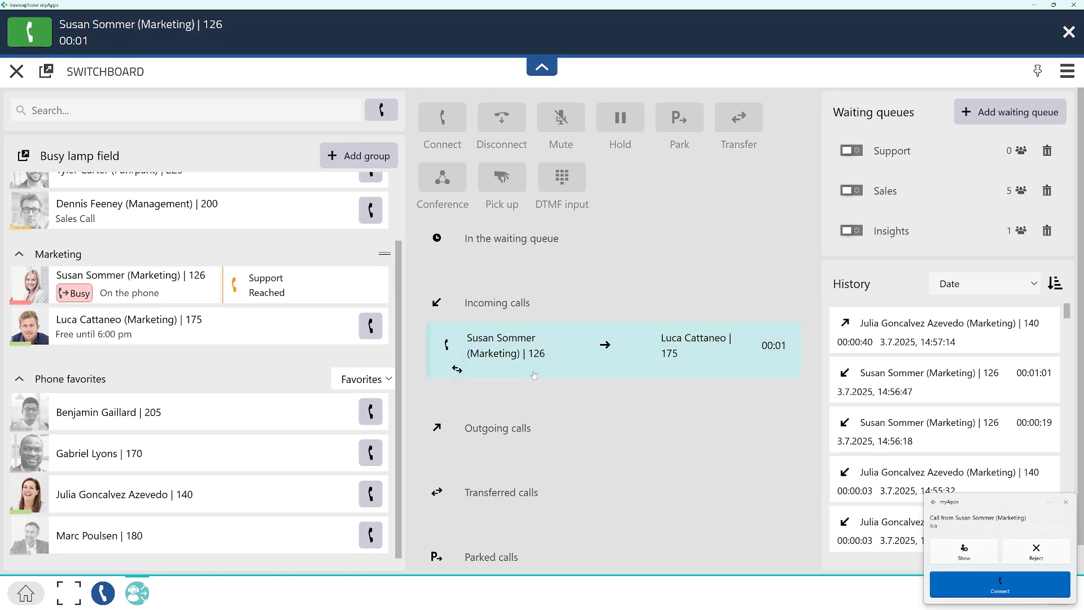
left_click(535, 374)
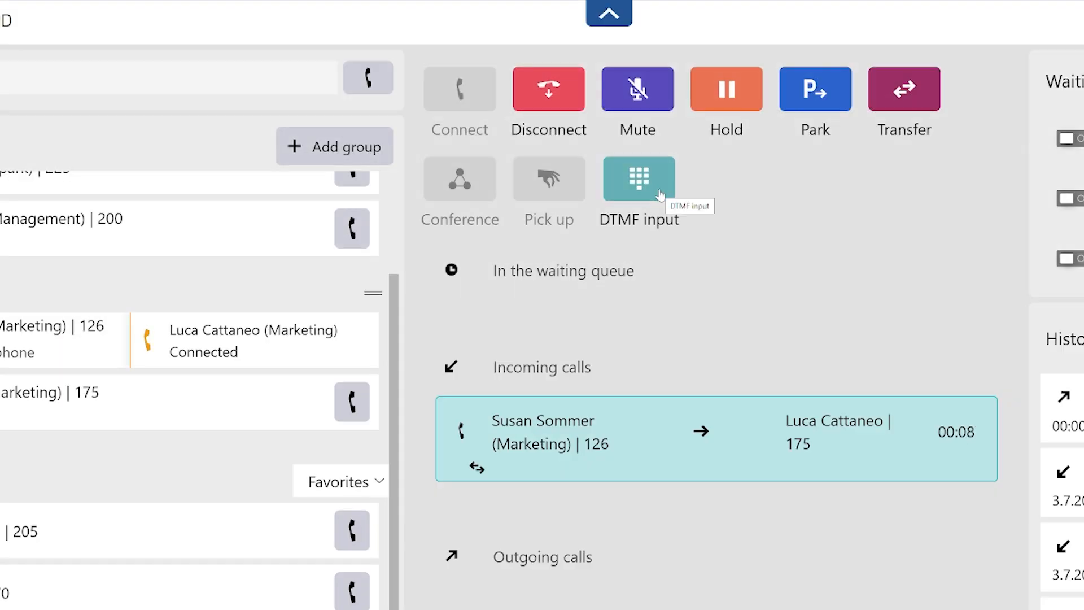
Step: Send the DTMF digits 2, 4, 8 and 6 during the connected call and end the call
left_click(661, 195)
left_click(668, 272)
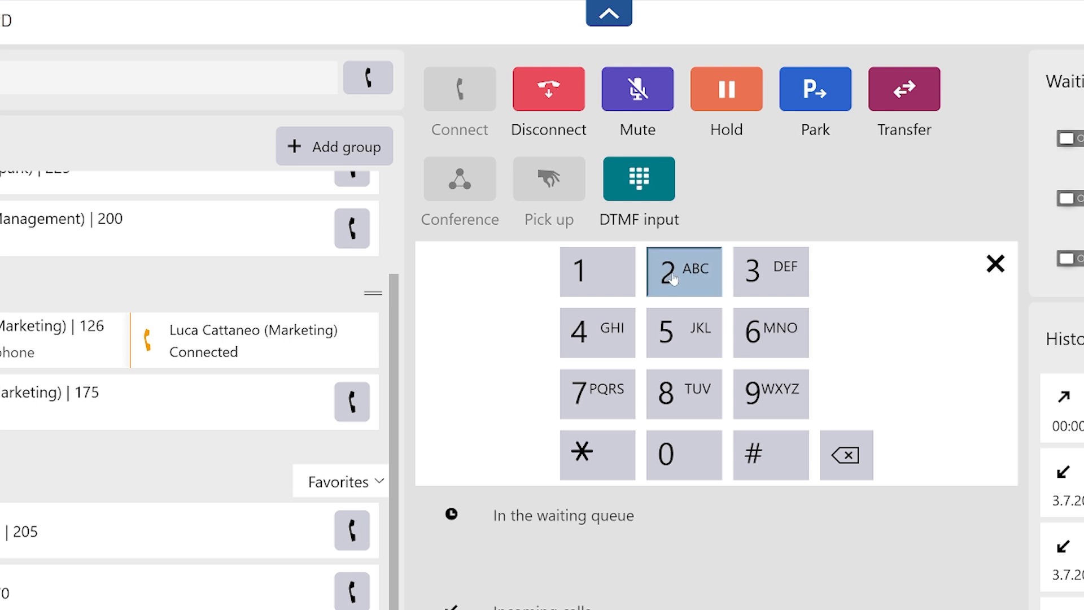
left_click(606, 333)
left_click(650, 386)
left_click(770, 333)
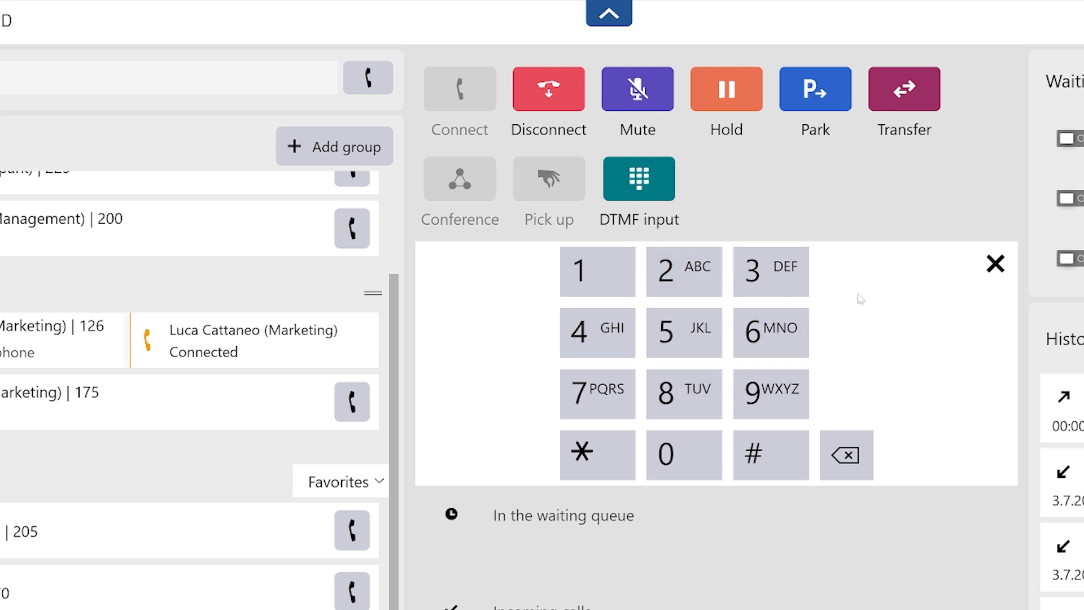
left_click(995, 263)
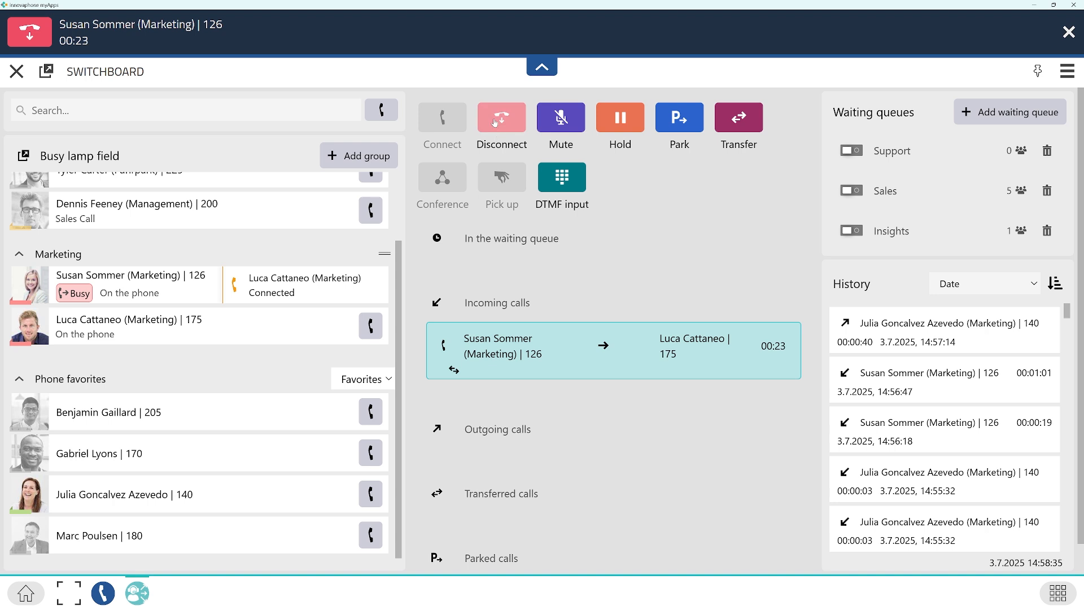
left_click(494, 122)
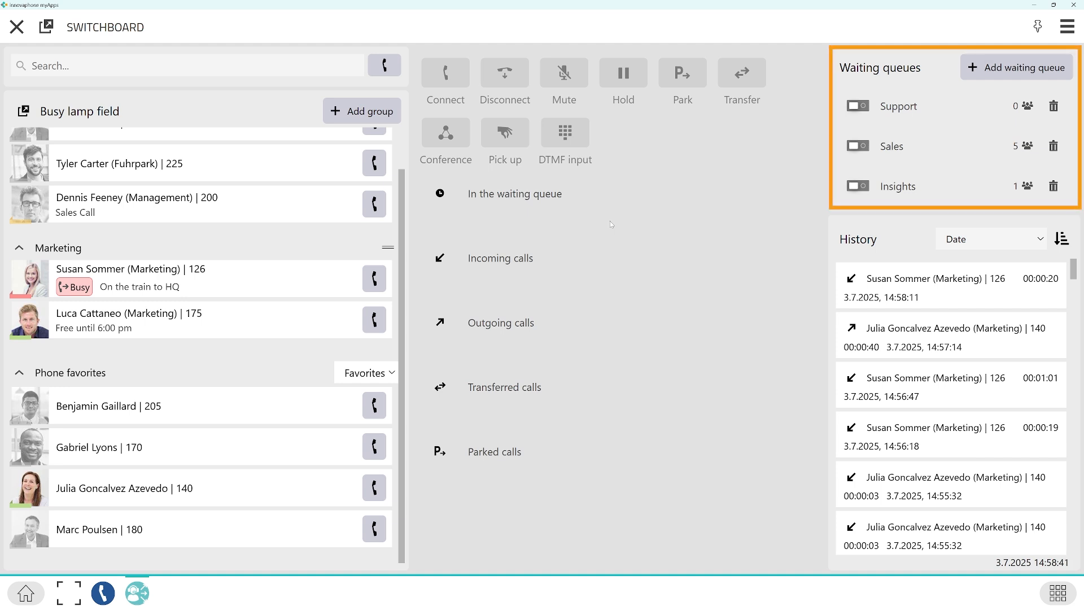
Step: Add the Marketing waiting queue and switch off participation in it
left_click(1014, 74)
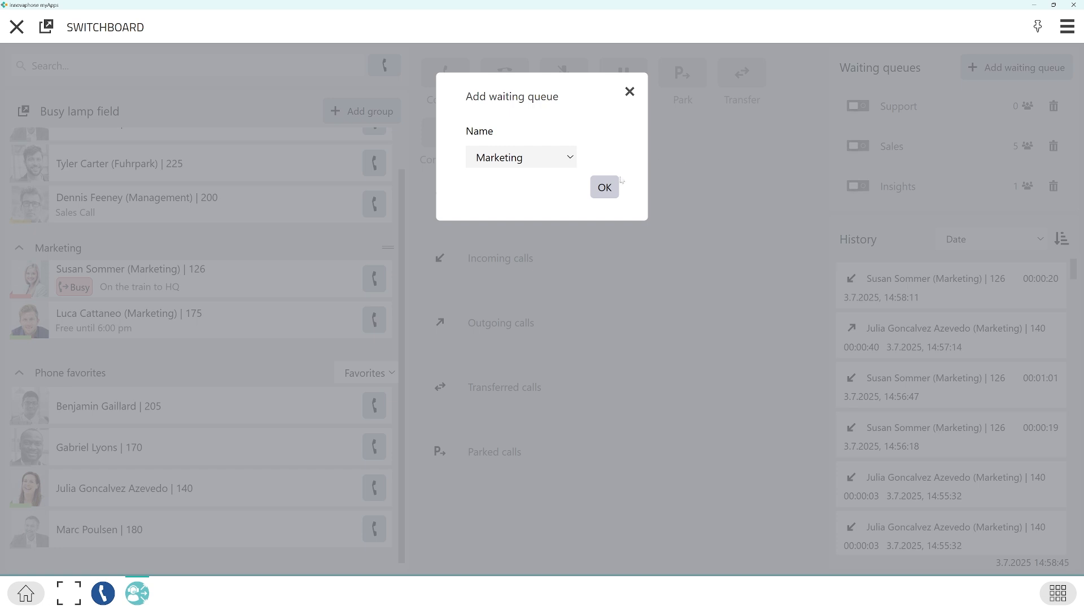
left_click(604, 185)
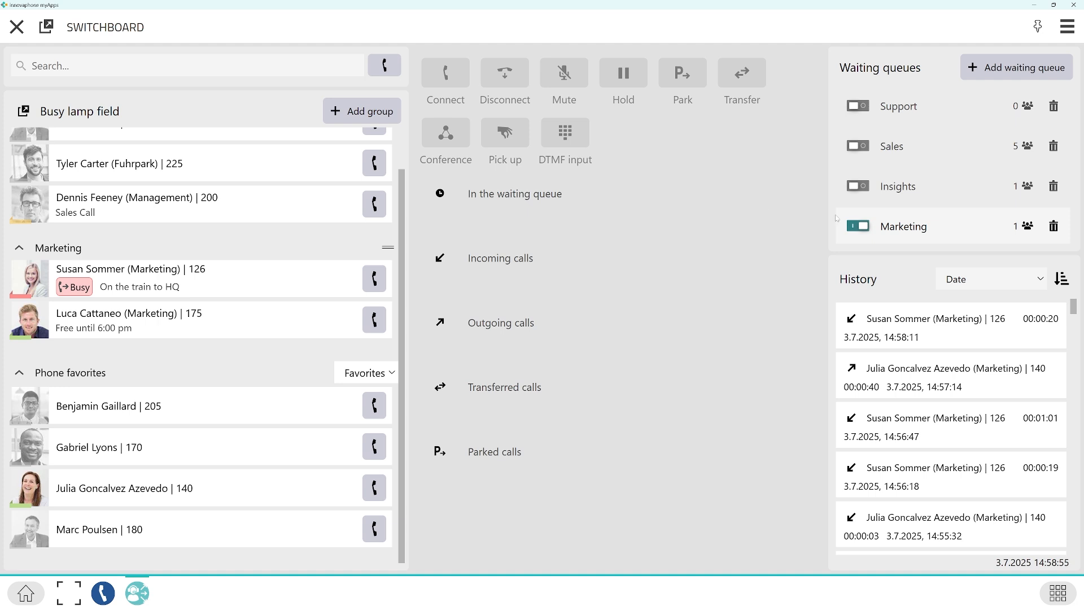
left_click(857, 227)
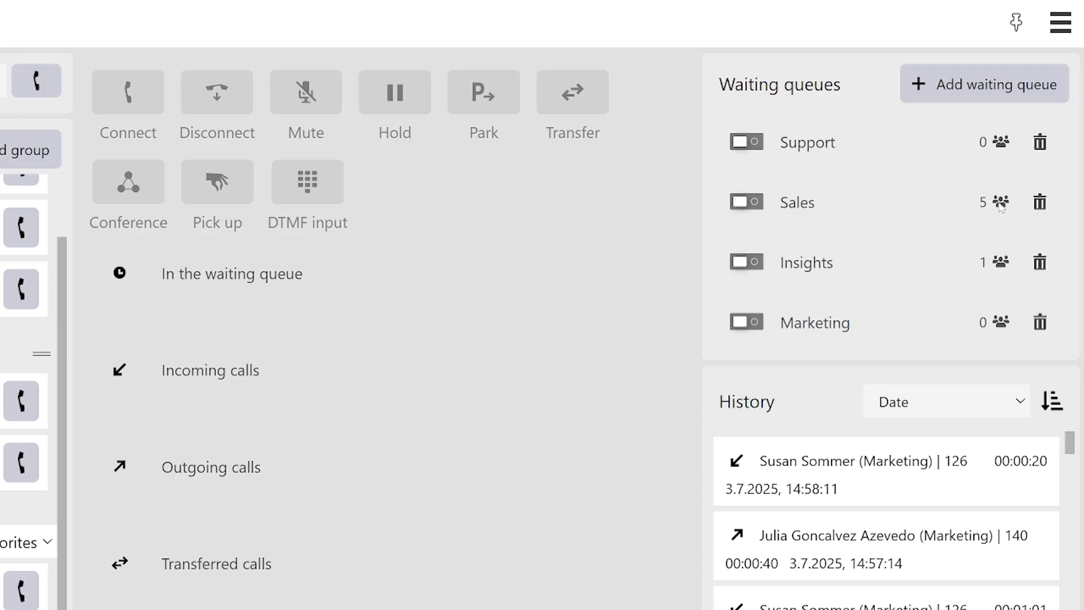
mouse_move(1003, 204)
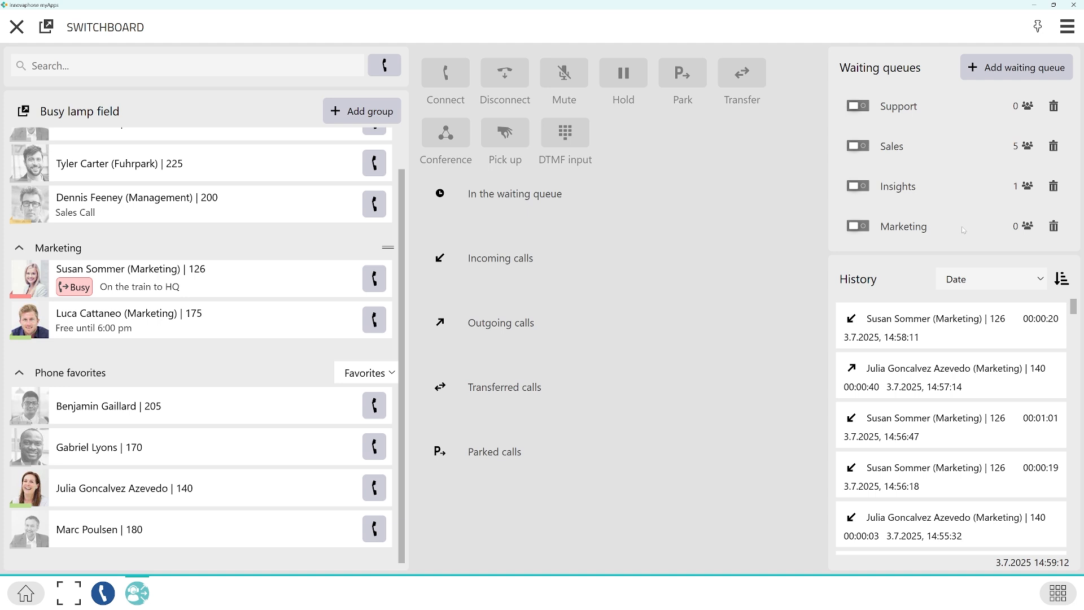
Step: Reverse the date order of the call history and restore it, and expand the most recent call's details
left_click(984, 278)
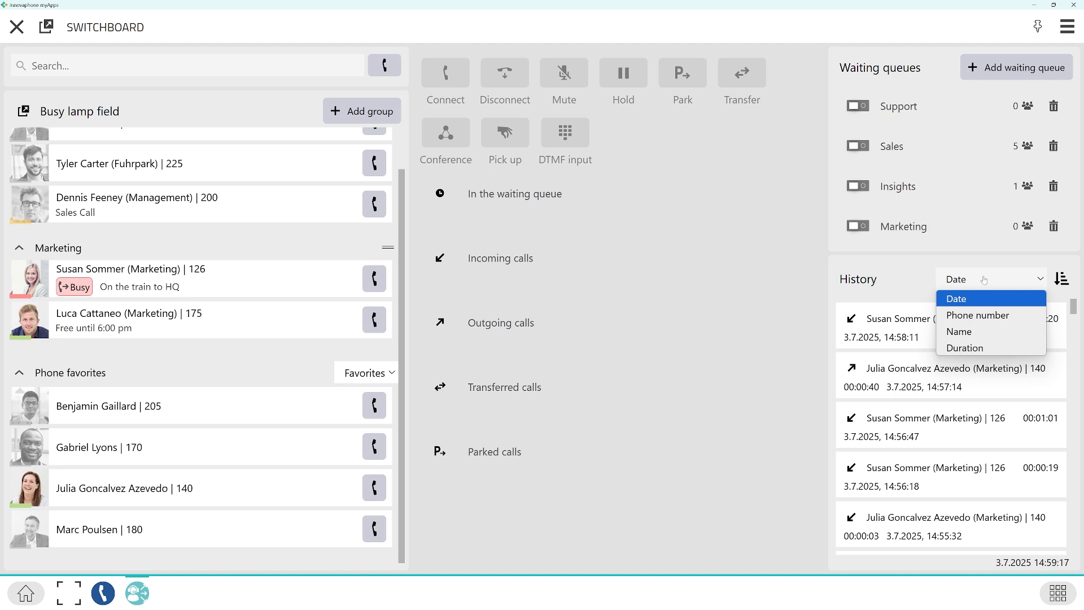
left_click(983, 279)
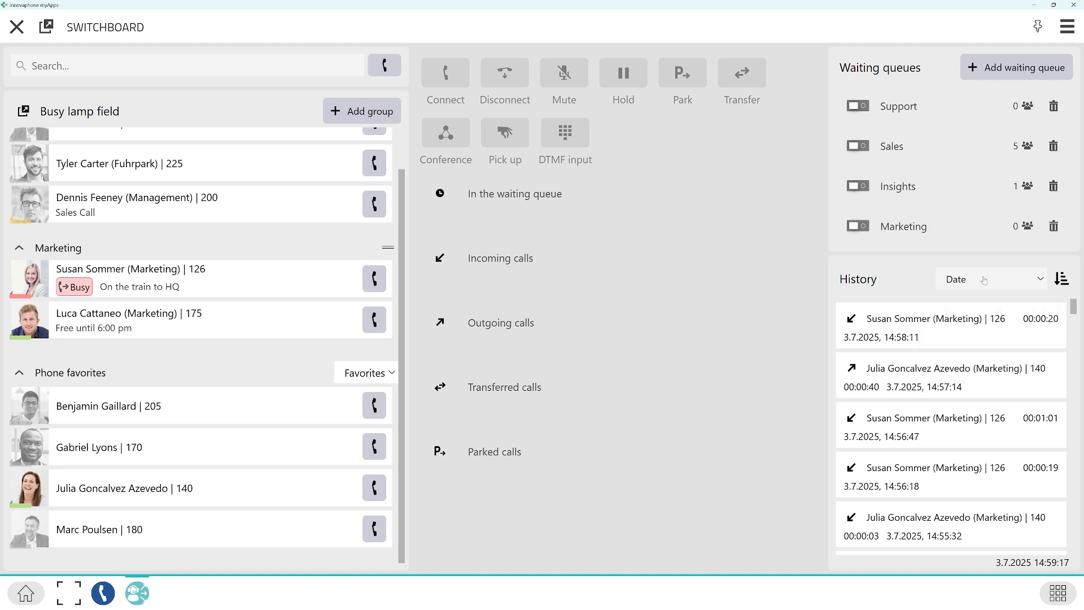
left_click(1062, 280)
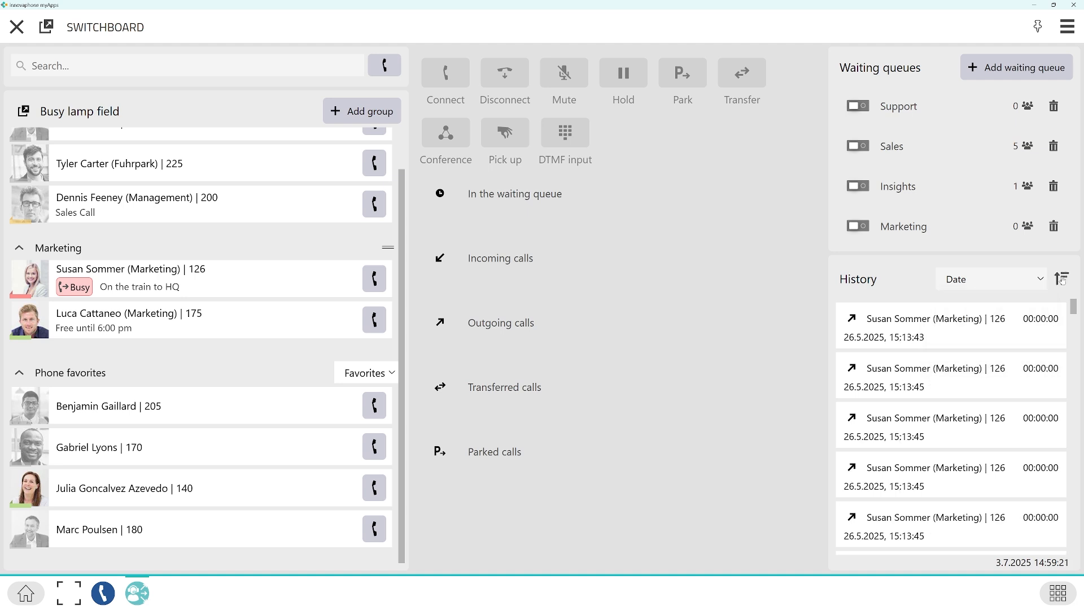
left_click(1062, 279)
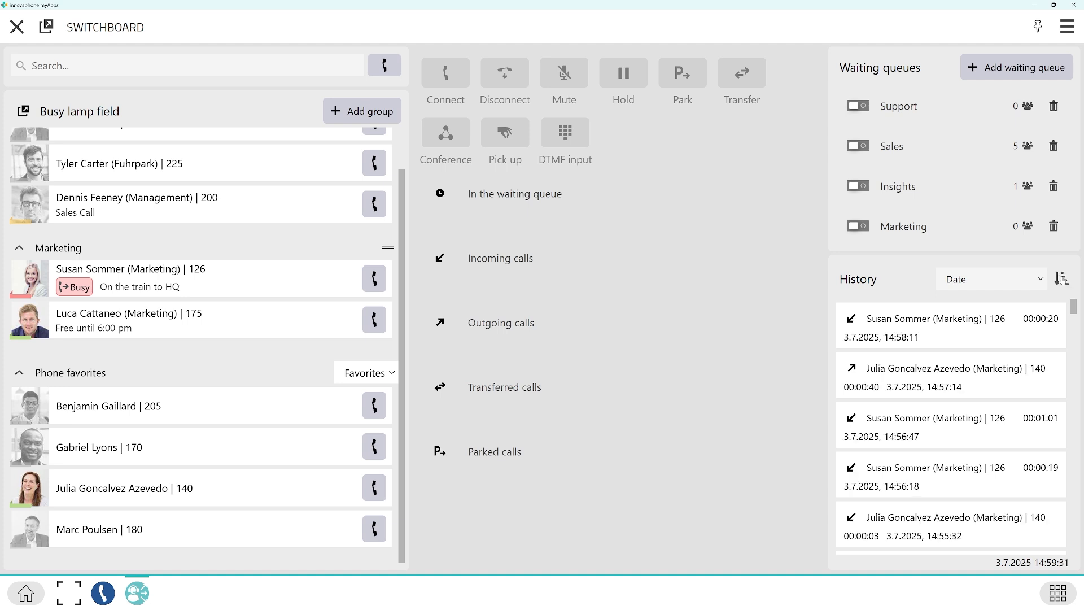
left_click(963, 337)
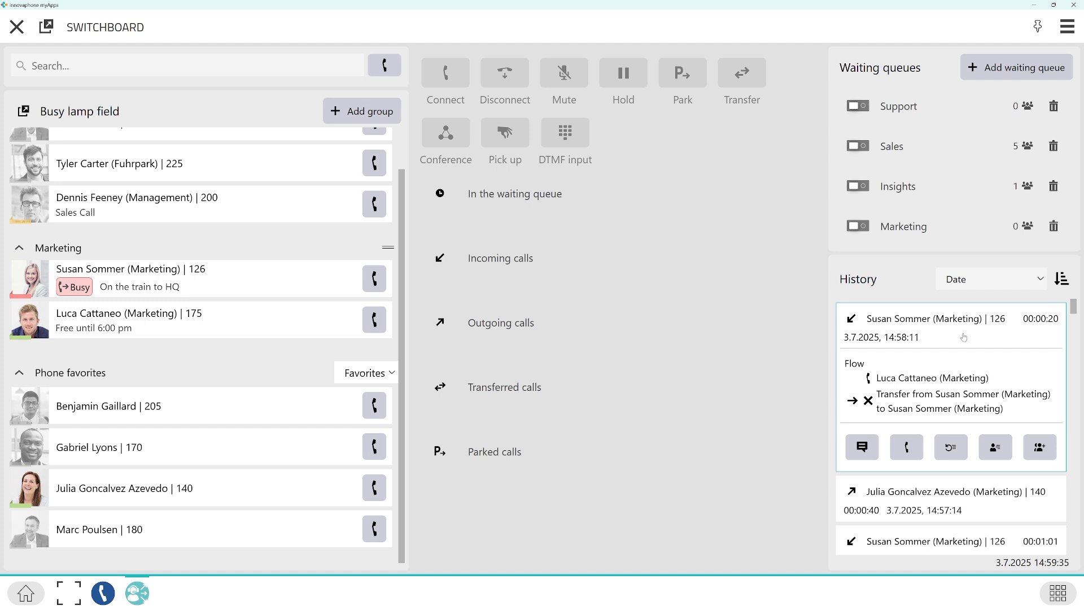